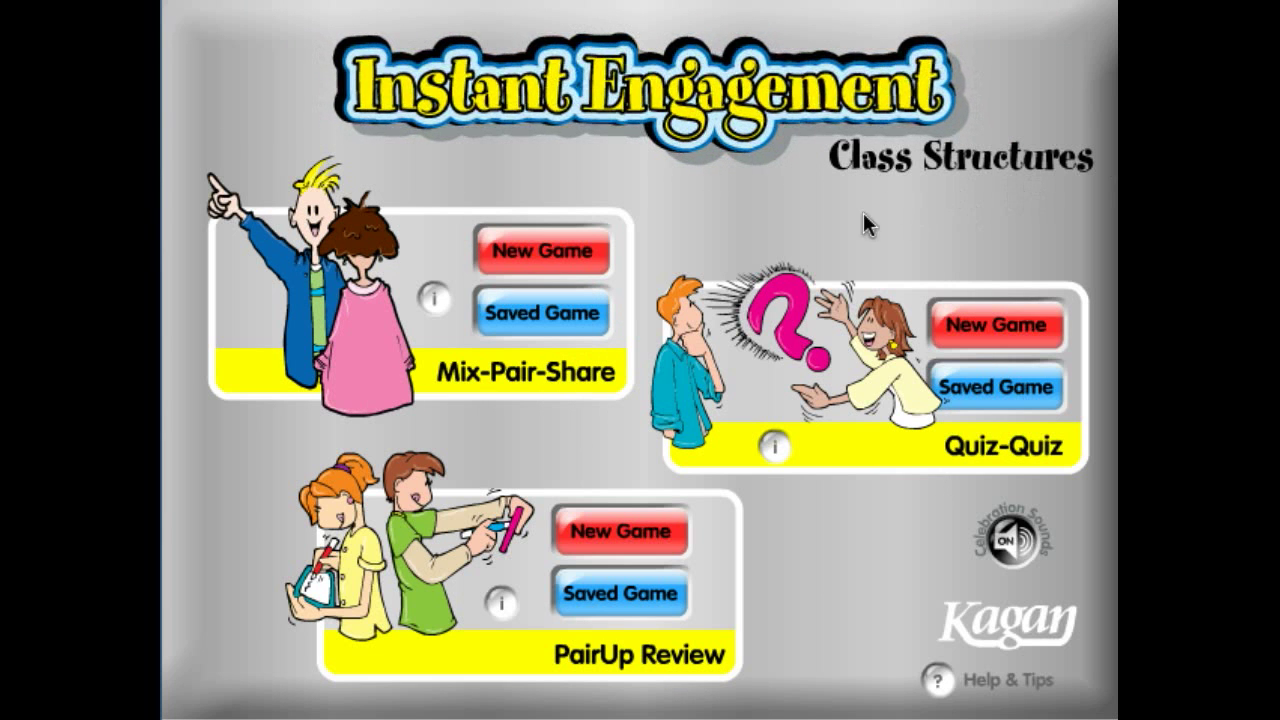
Start a new Mix-Pair-Share game and paste the question about who you value most into box 1.
{"action": "left_click", "coordinate": [567, 248]}
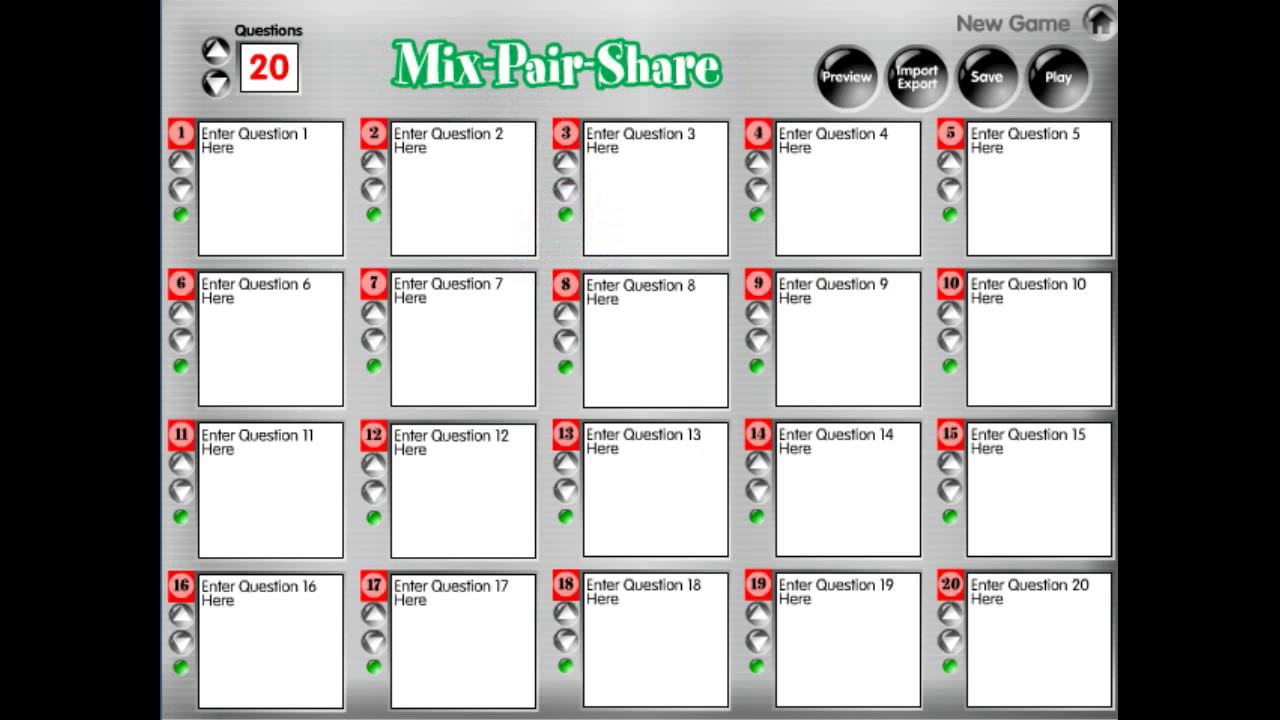
{"action": "left_click", "coordinate": [291, 161]}
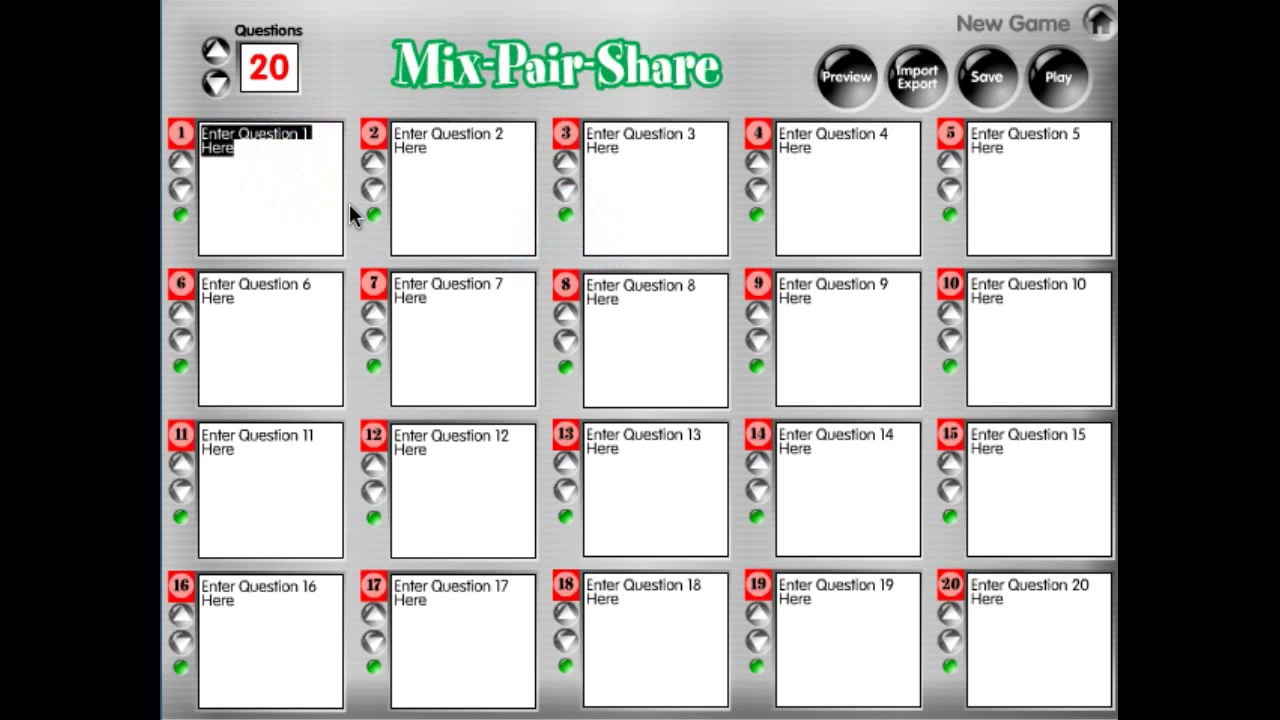
{"action": "type", "text": "Question "}
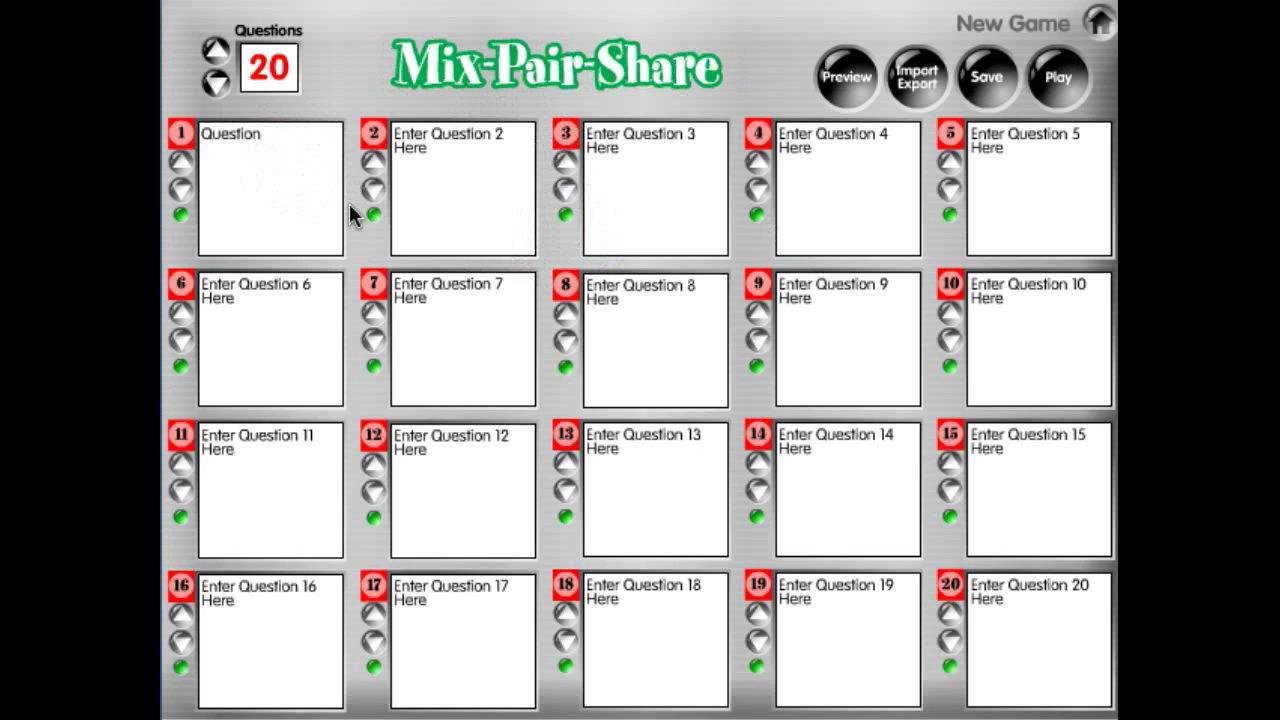
{"action": "type", "text": "1"}
{"action": "left_click", "coordinate": [262, 202]}
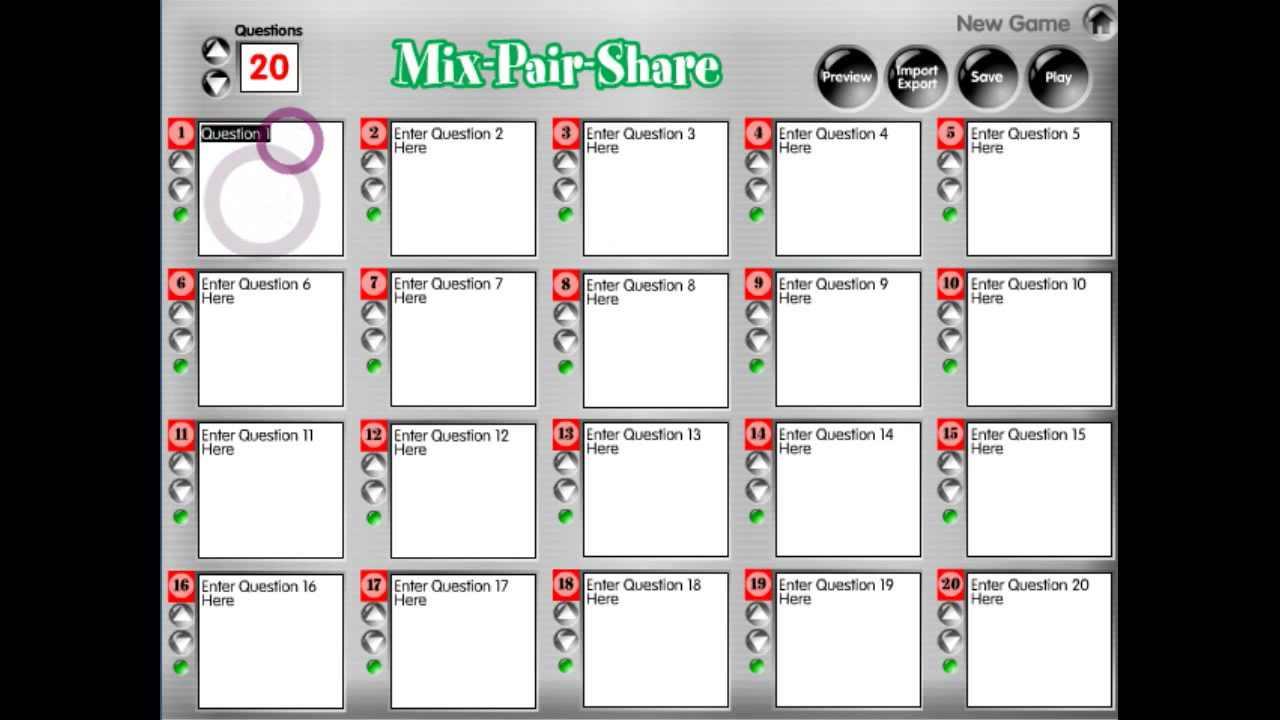
{"action": "type", "text": "Who do you value most in your life? Explain why."}
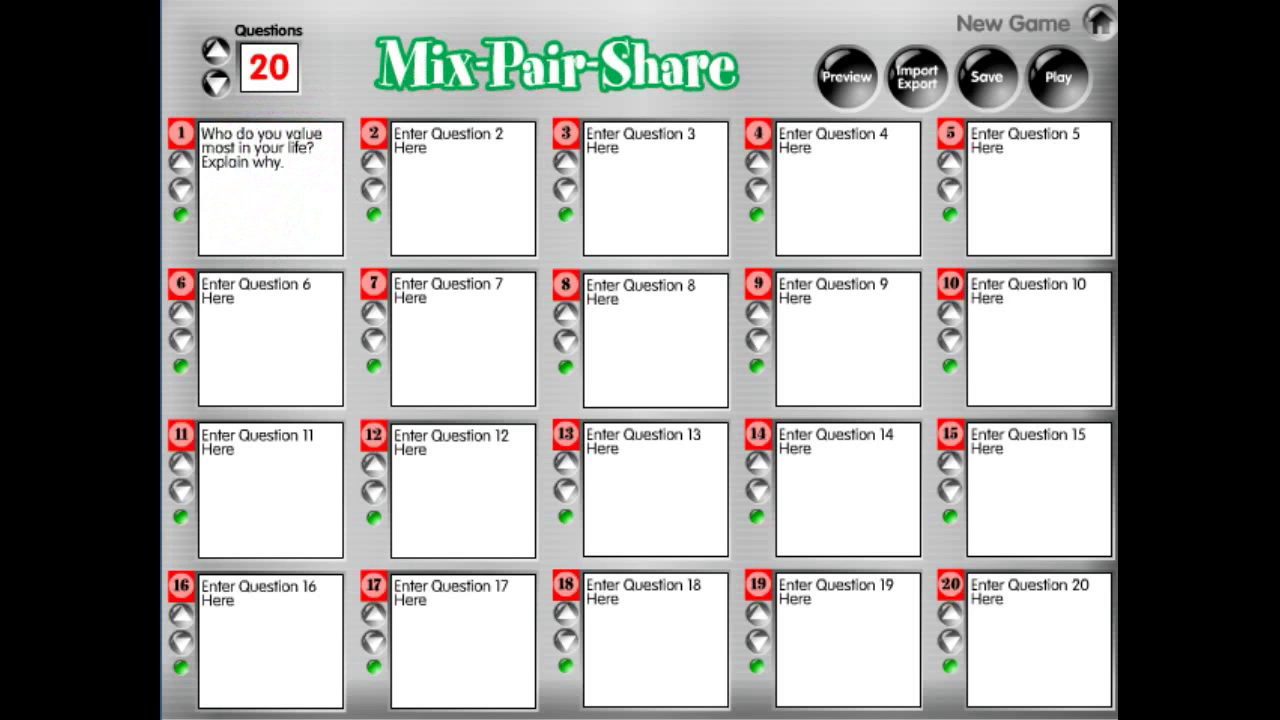
Paste the work-hard-or-relax question into box 2 and the being-famous question into box 3.
{"action": "left_click", "coordinate": [517, 202]}
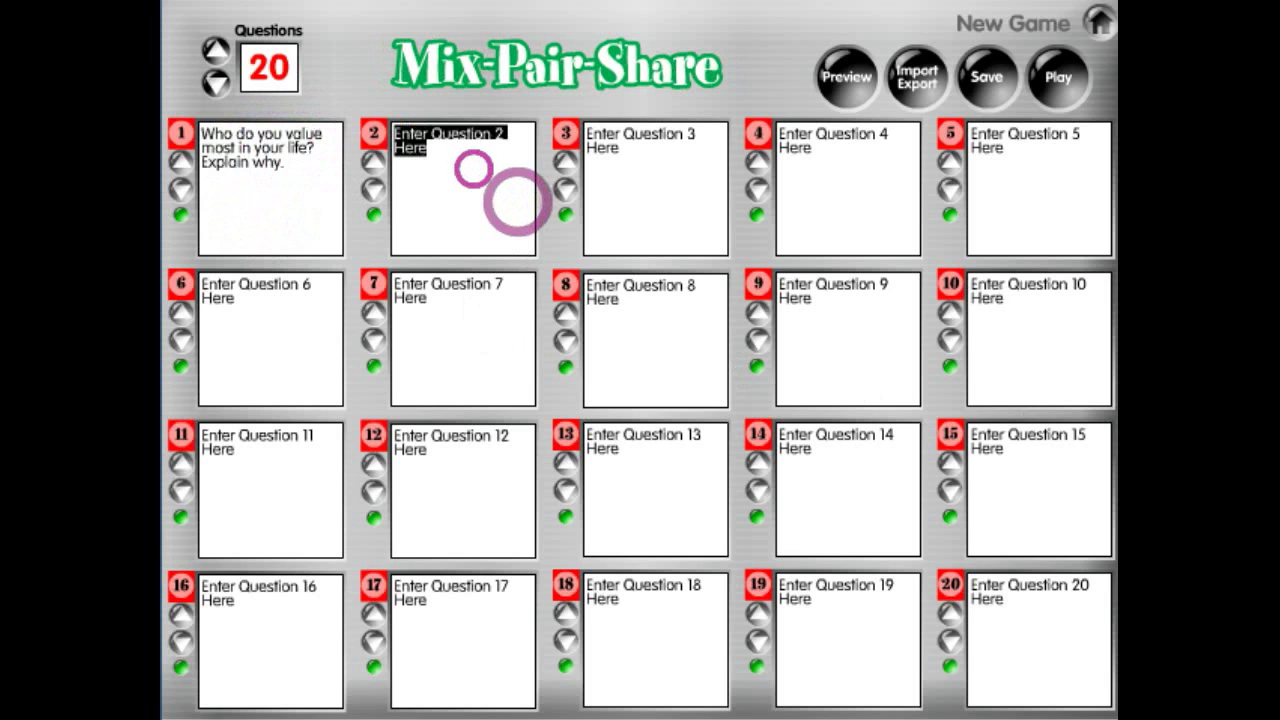
{"action": "type", "text": "Would you rather work hard all the time to succeed or kick back and relax?"}
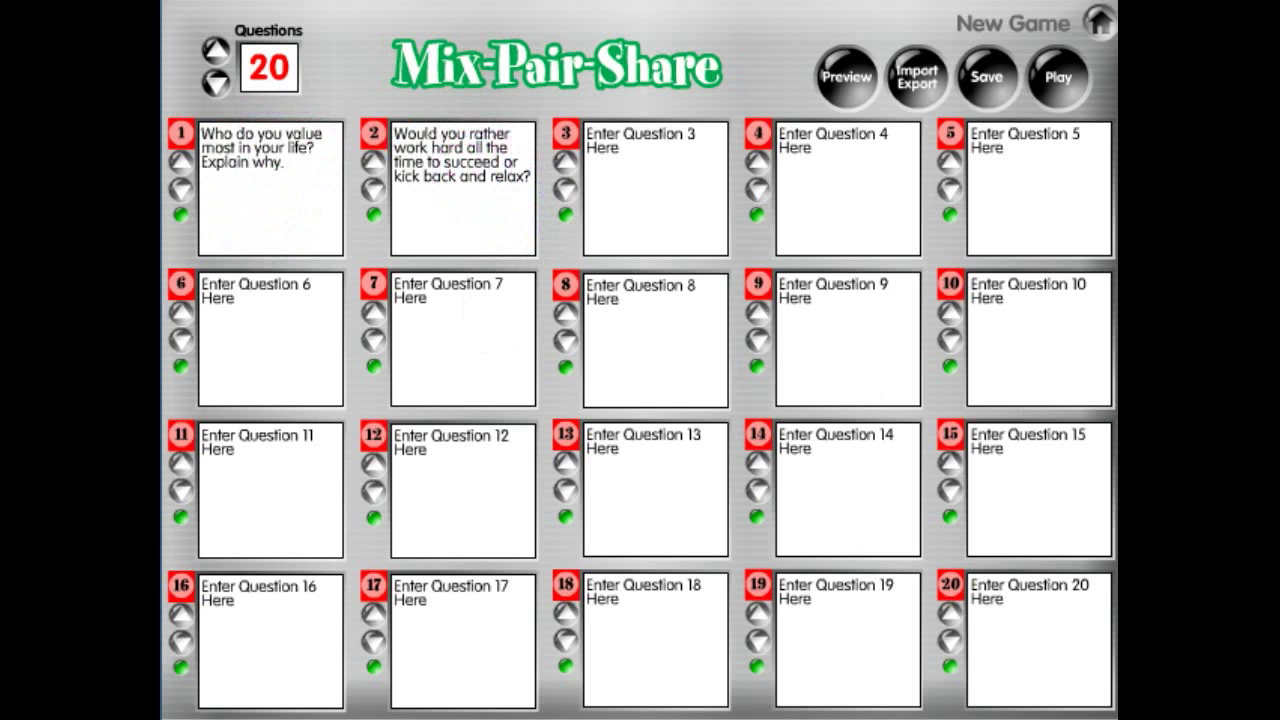
{"action": "left_click", "coordinate": [625, 170]}
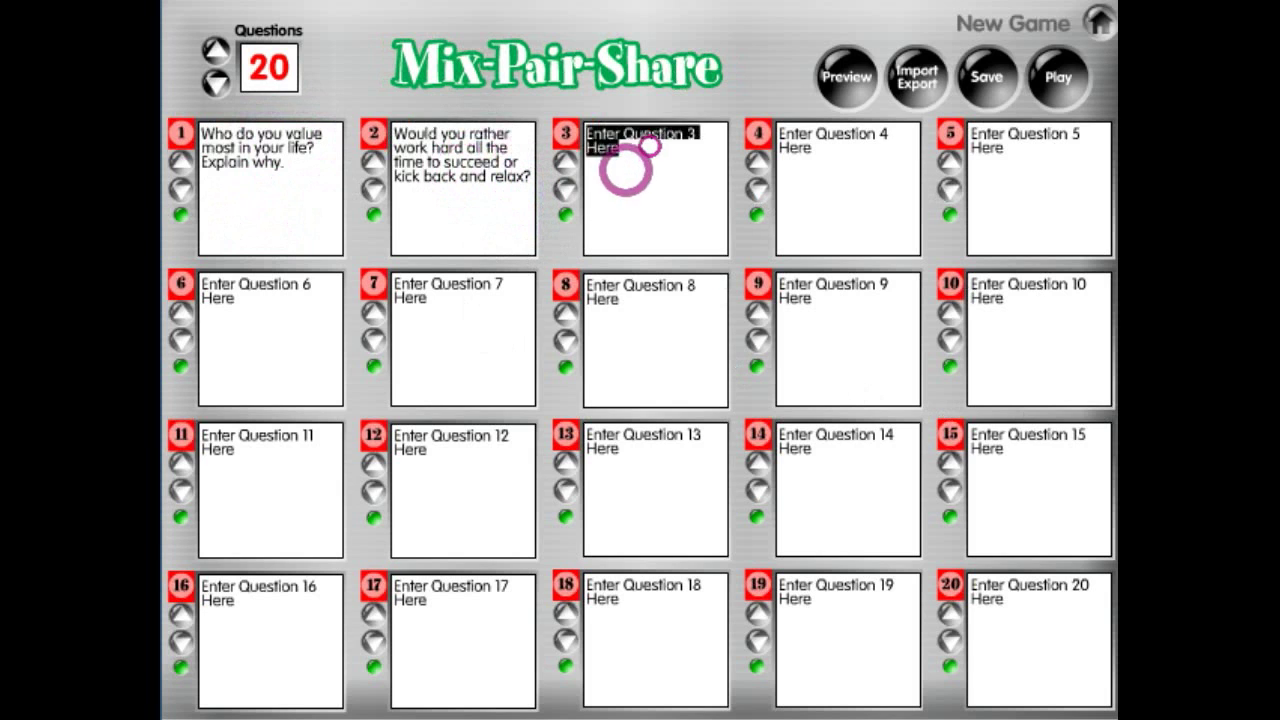
{"action": "type", "text": "If you could be famous, would you want to be? If so, what would you want to be famous for? If not, why not?"}
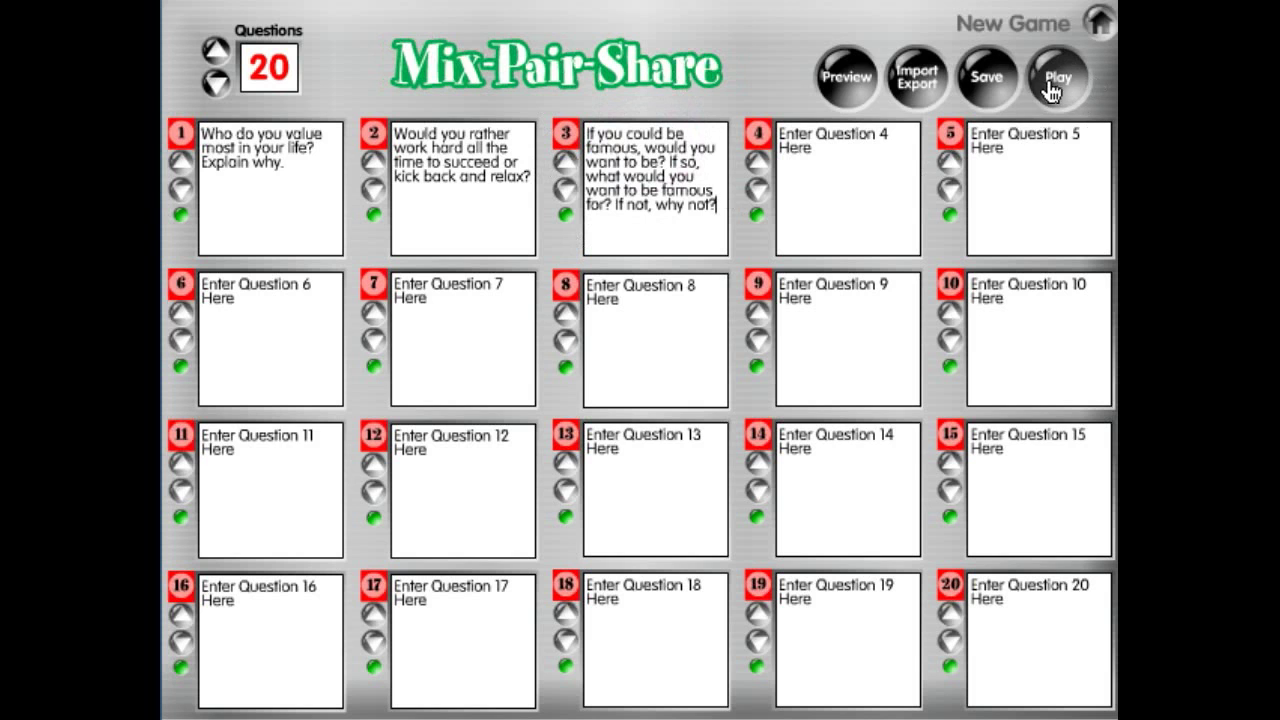
Save the game under the name '3 Questions' in slot 2 of the saved games list.
{"action": "left_click", "coordinate": [998, 90]}
{"action": "left_click", "coordinate": [657, 150]}
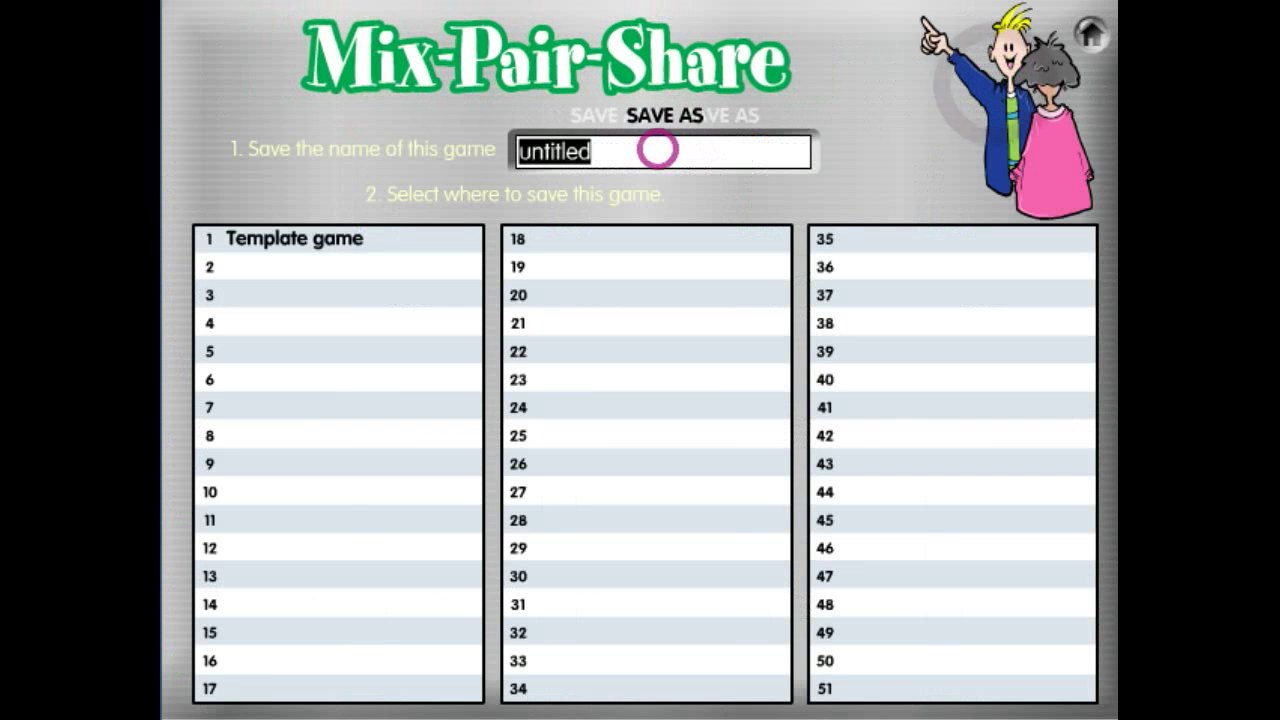
{"action": "type", "text": "#"}
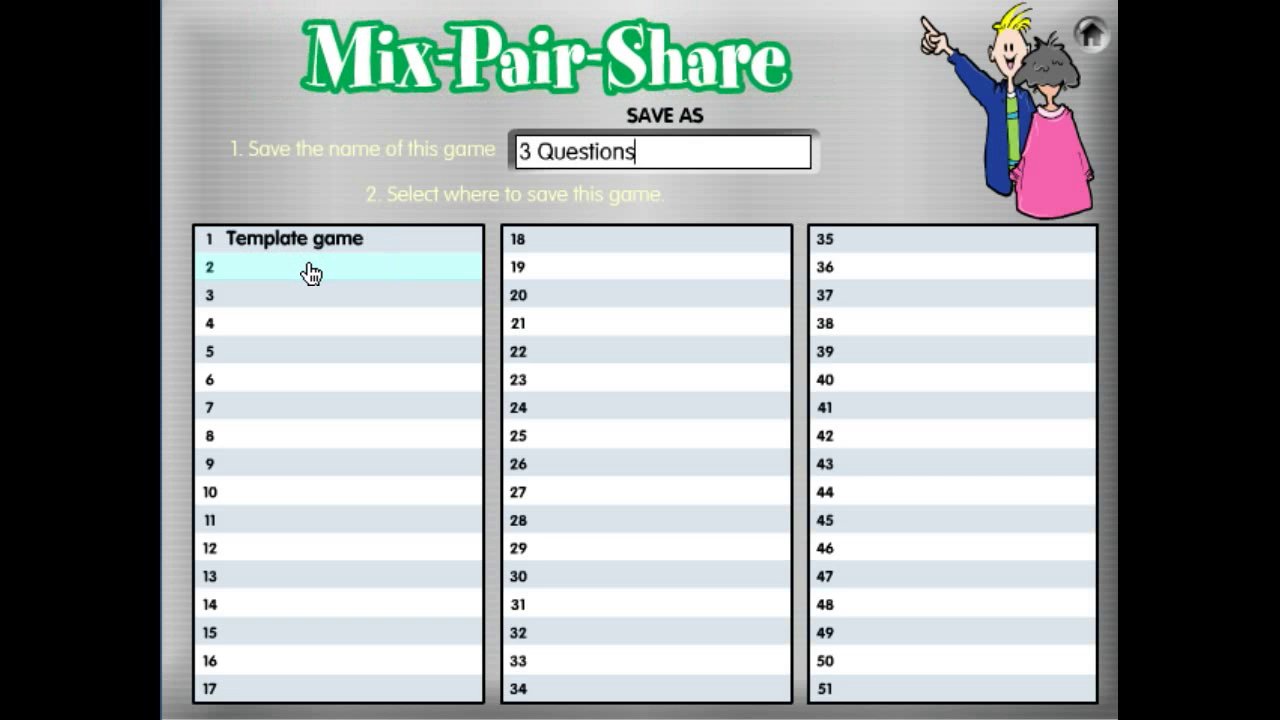
{"action": "left_click", "coordinate": [309, 266]}
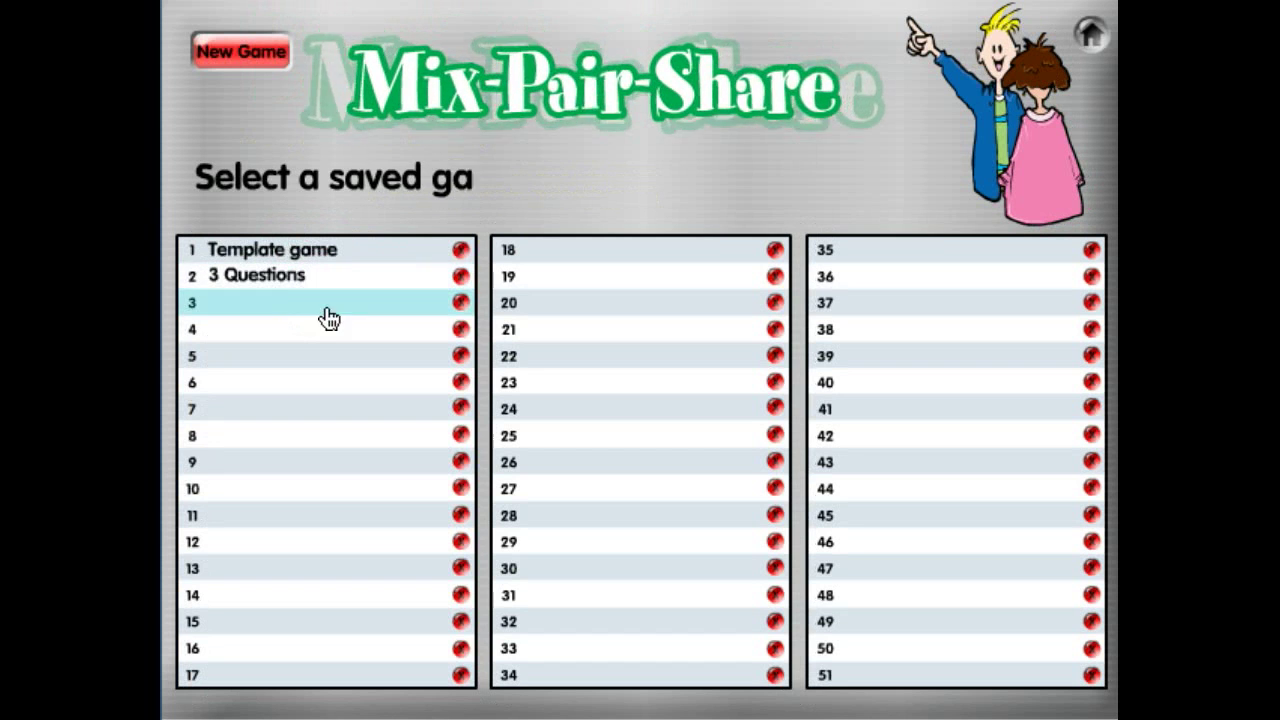
Open the saved '3 Questions' game to check it, then return to the main menu.
{"action": "left_click", "coordinate": [256, 287]}
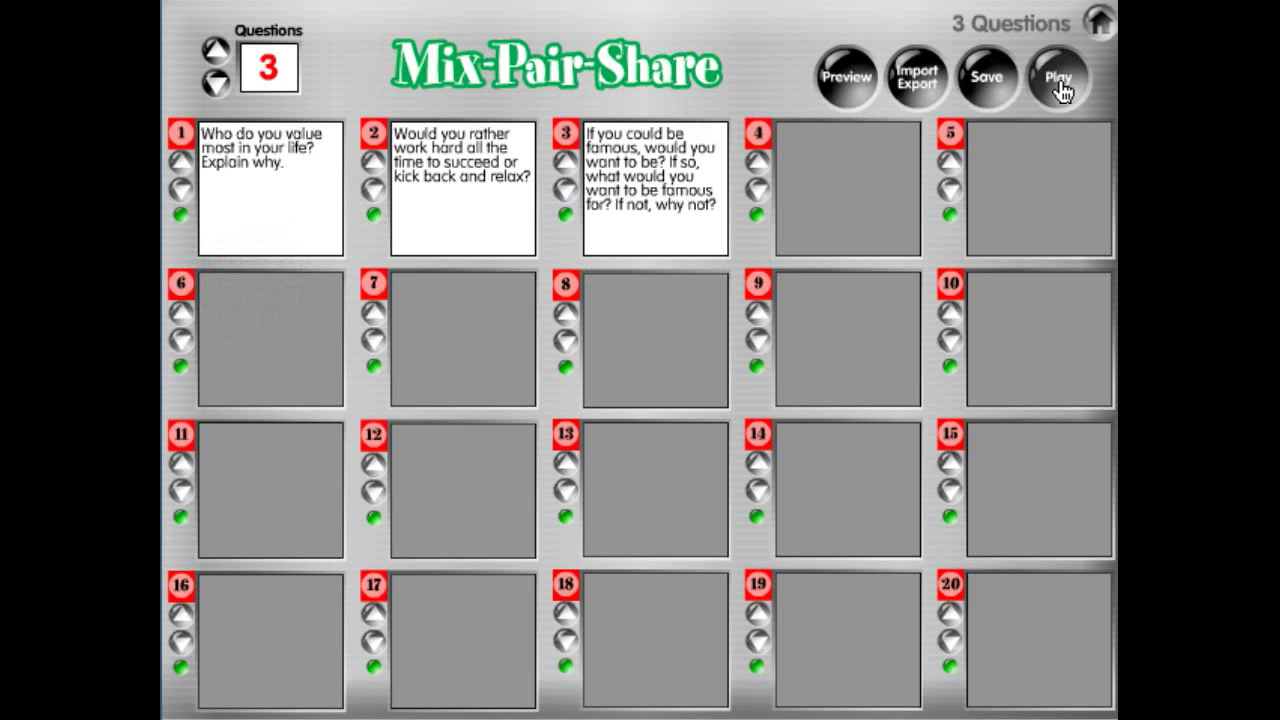
{"action": "left_click", "coordinate": [1096, 38]}
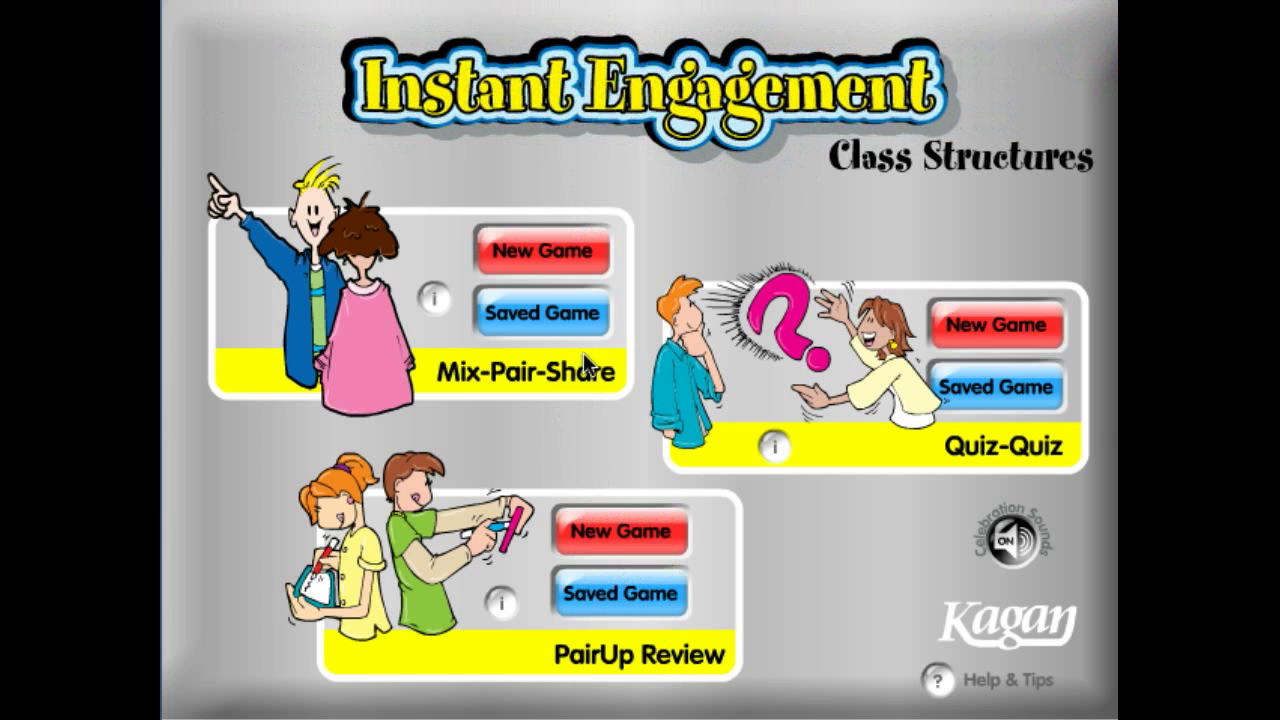
Create a PairUp Review game with question 1 'What is the highest place in the world?' and answer 'Mount Everest'.
{"action": "left_click", "coordinate": [628, 530]}
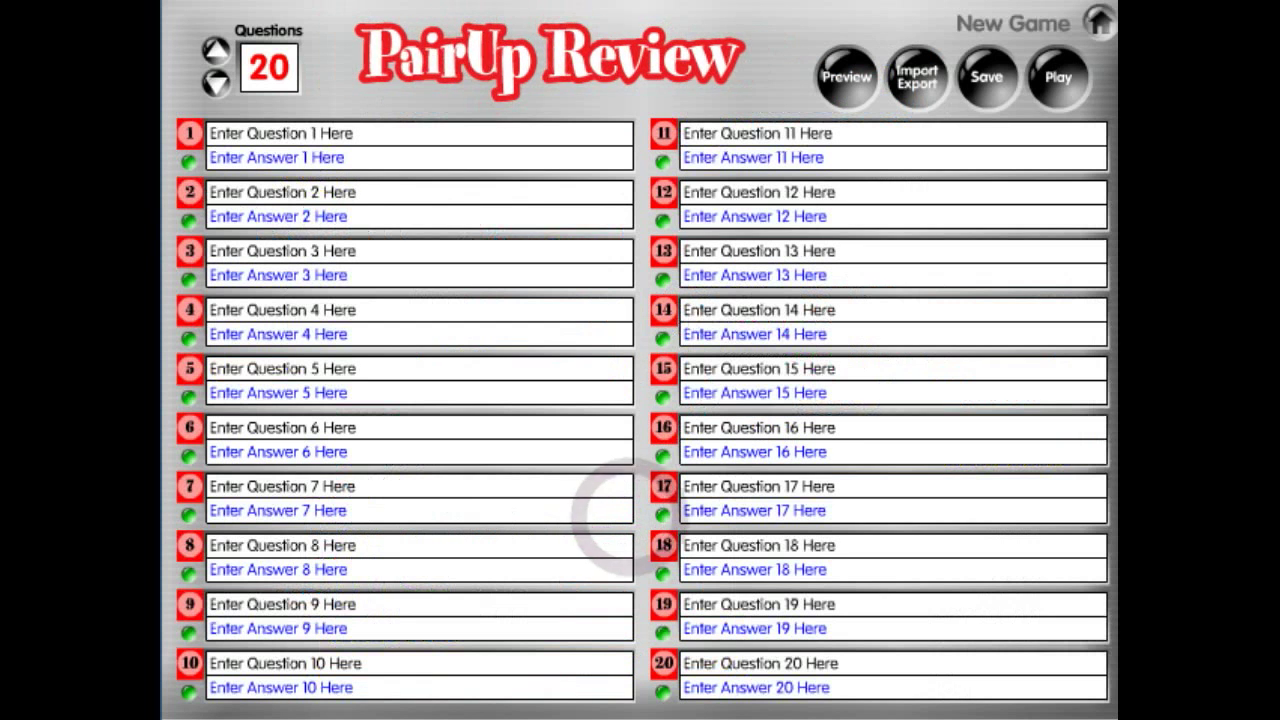
{"action": "left_click", "coordinate": [209, 133]}
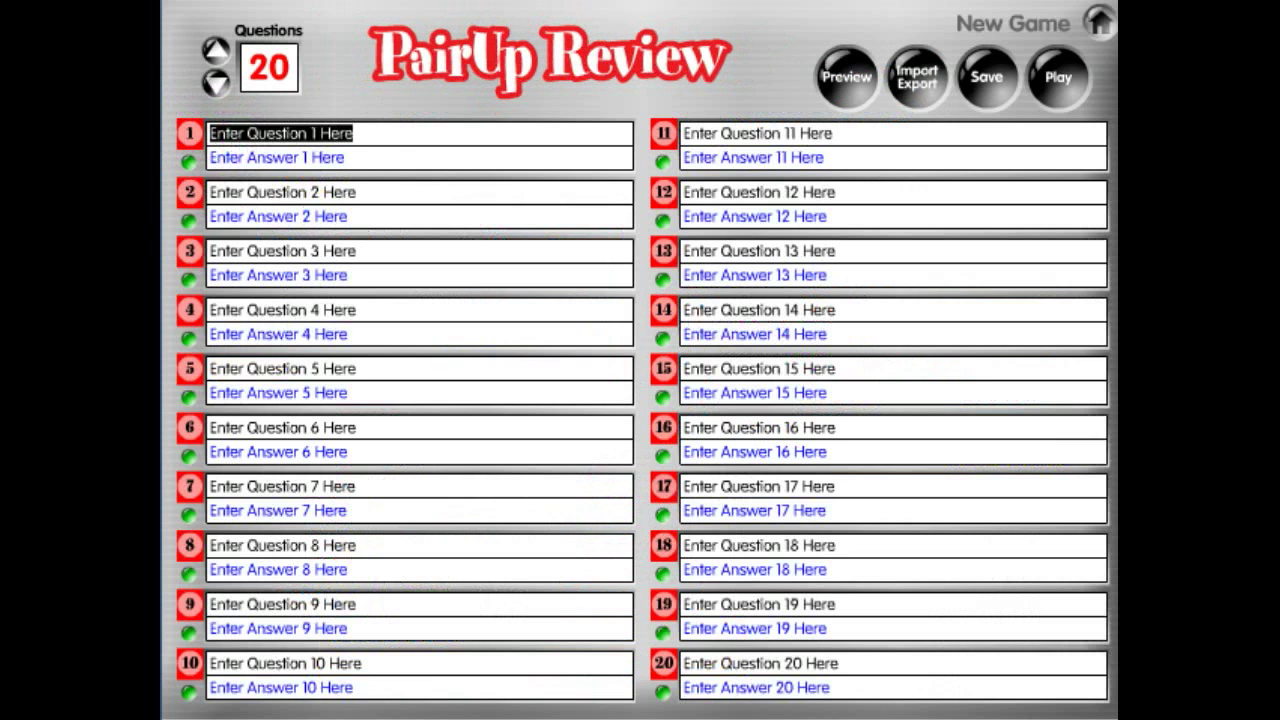
{"action": "left_click", "coordinate": [402, 152]}
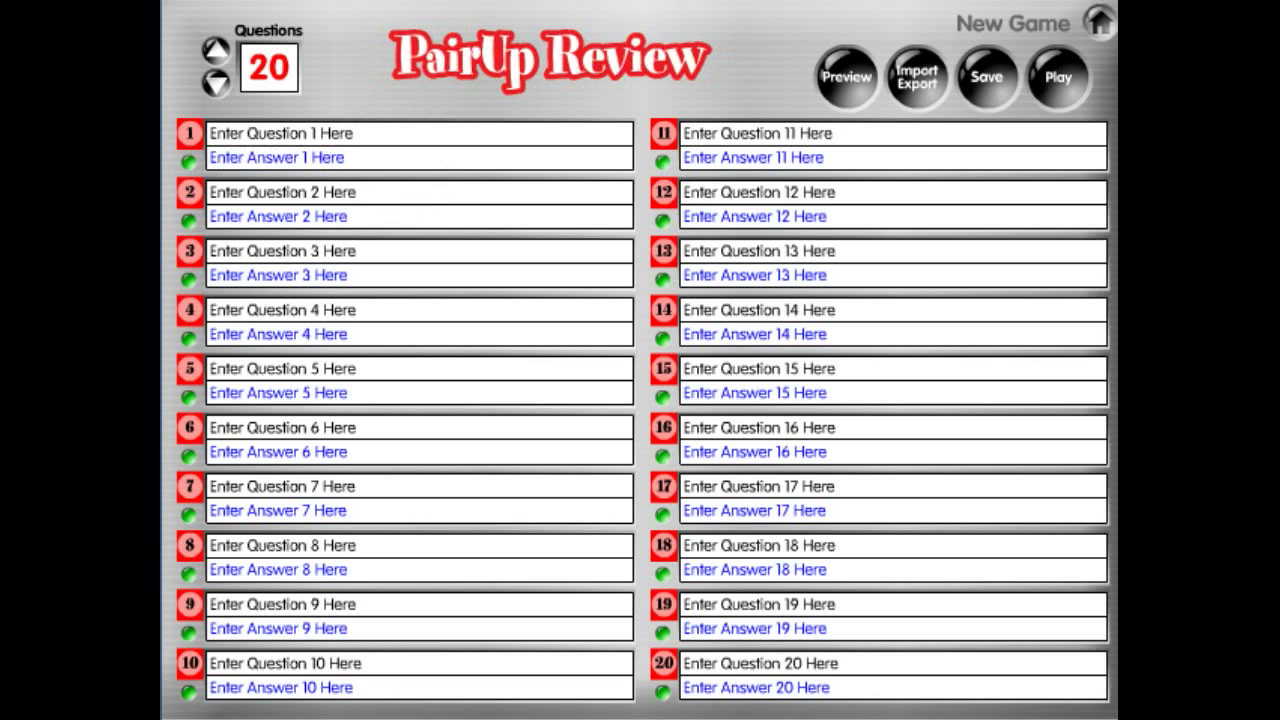
{"action": "left_click", "coordinate": [403, 124]}
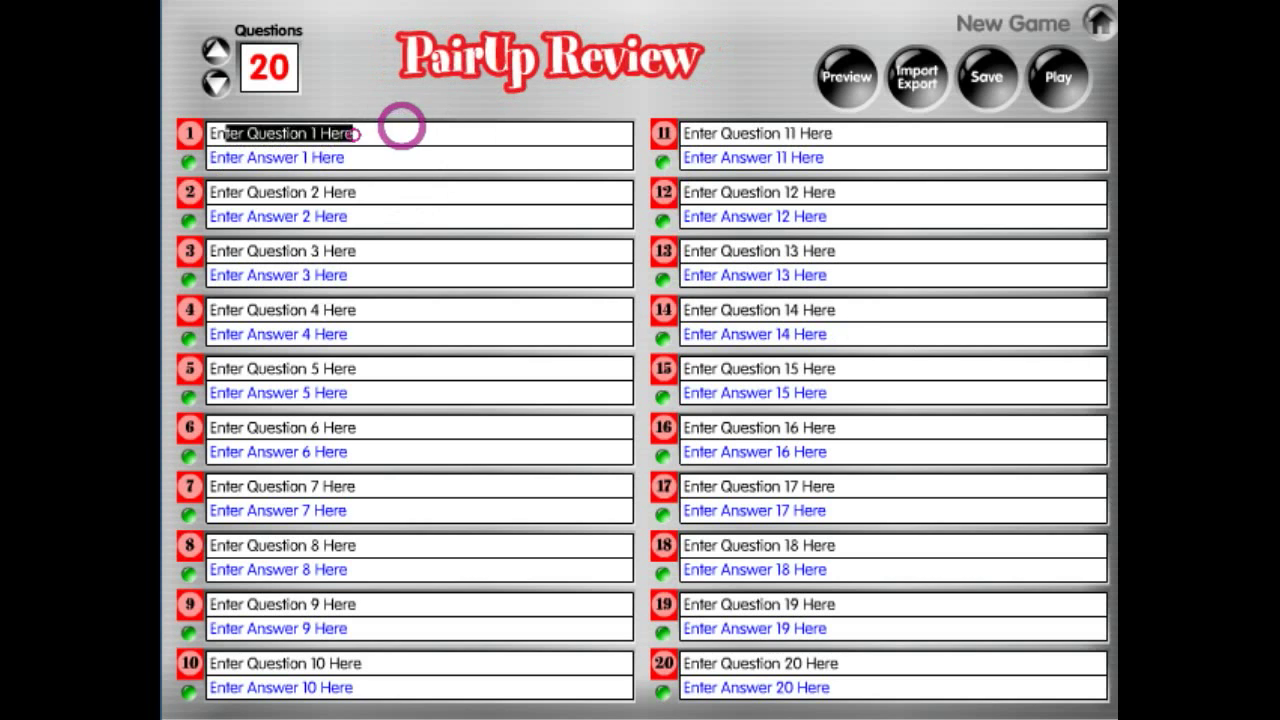
{"action": "type", "text": "What is the highest place in the world?"}
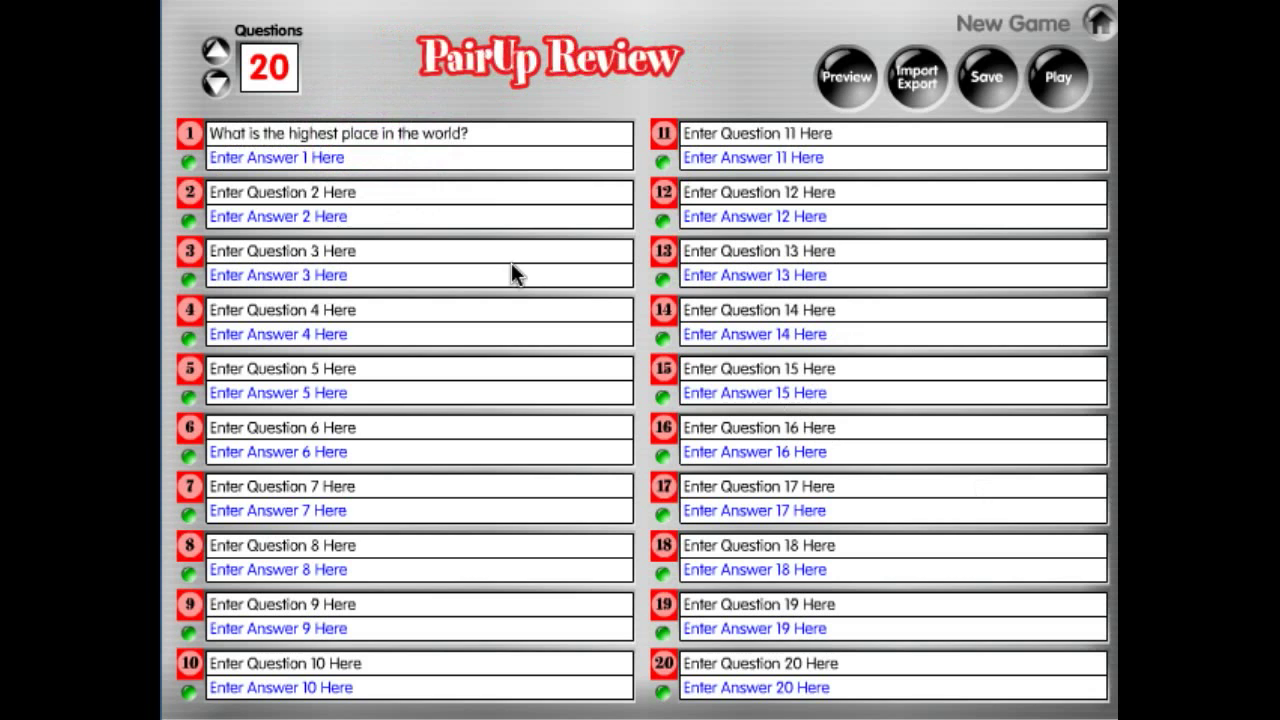
{"action": "left_click", "coordinate": [385, 155]}
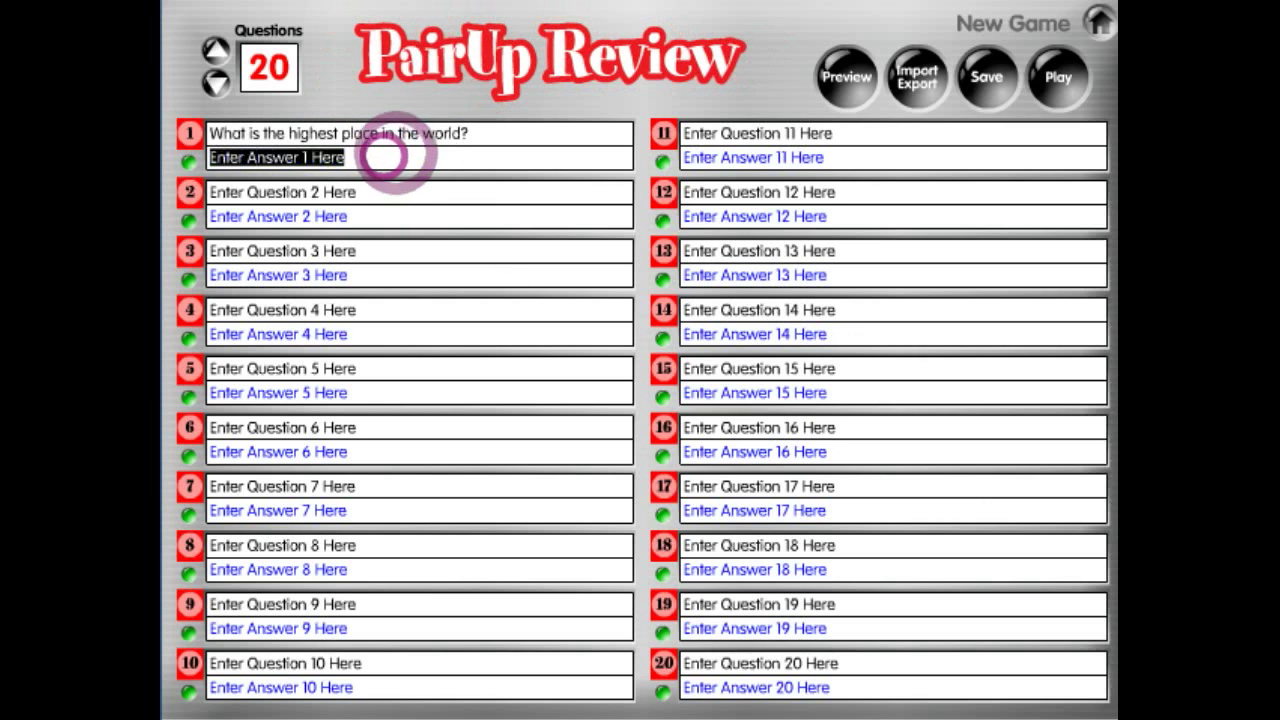
{"action": "type", "text": "Mount Everest"}
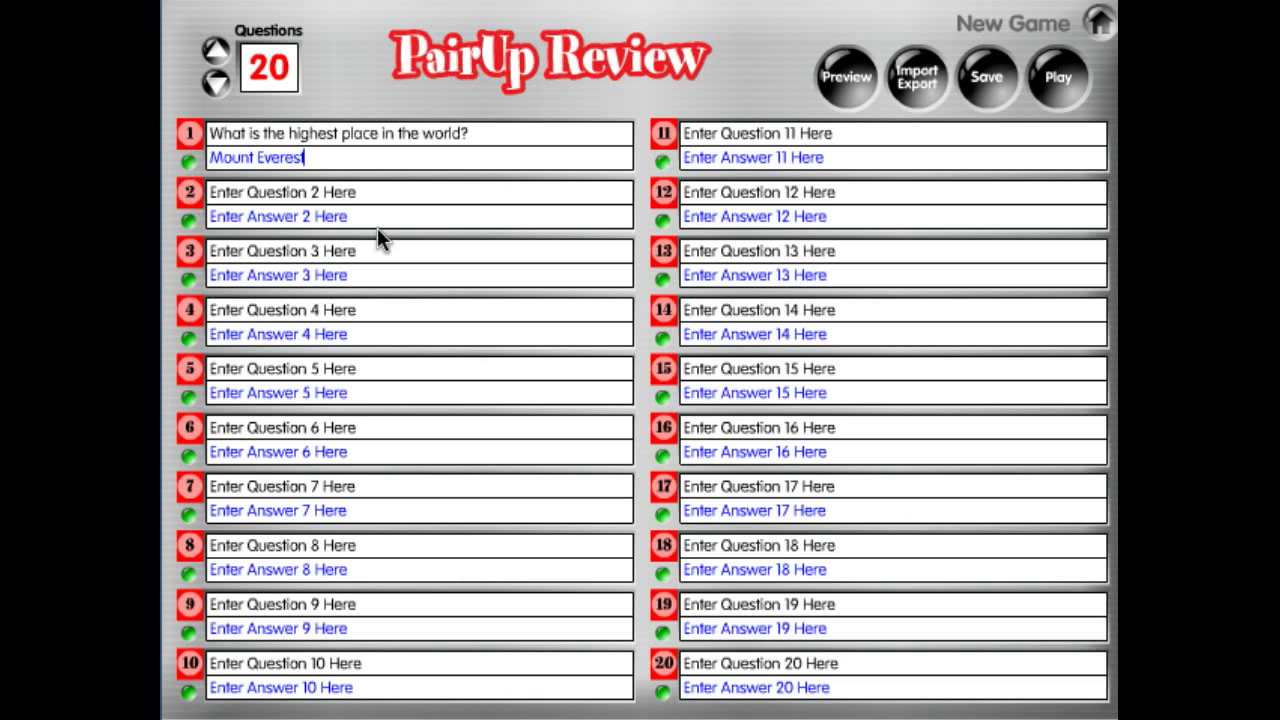
Save the PairUp Review game as '1 Question' in slot 23, then open it again.
{"action": "left_click", "coordinate": [986, 92]}
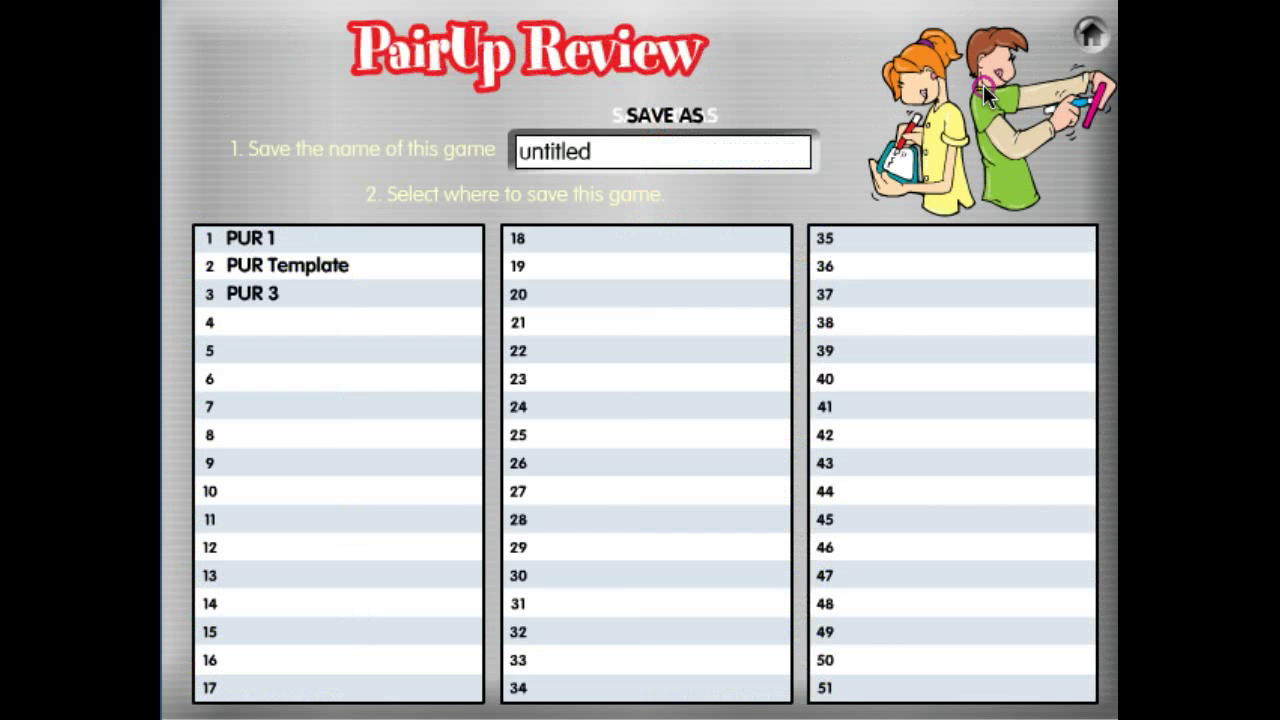
{"action": "left_click", "coordinate": [626, 154]}
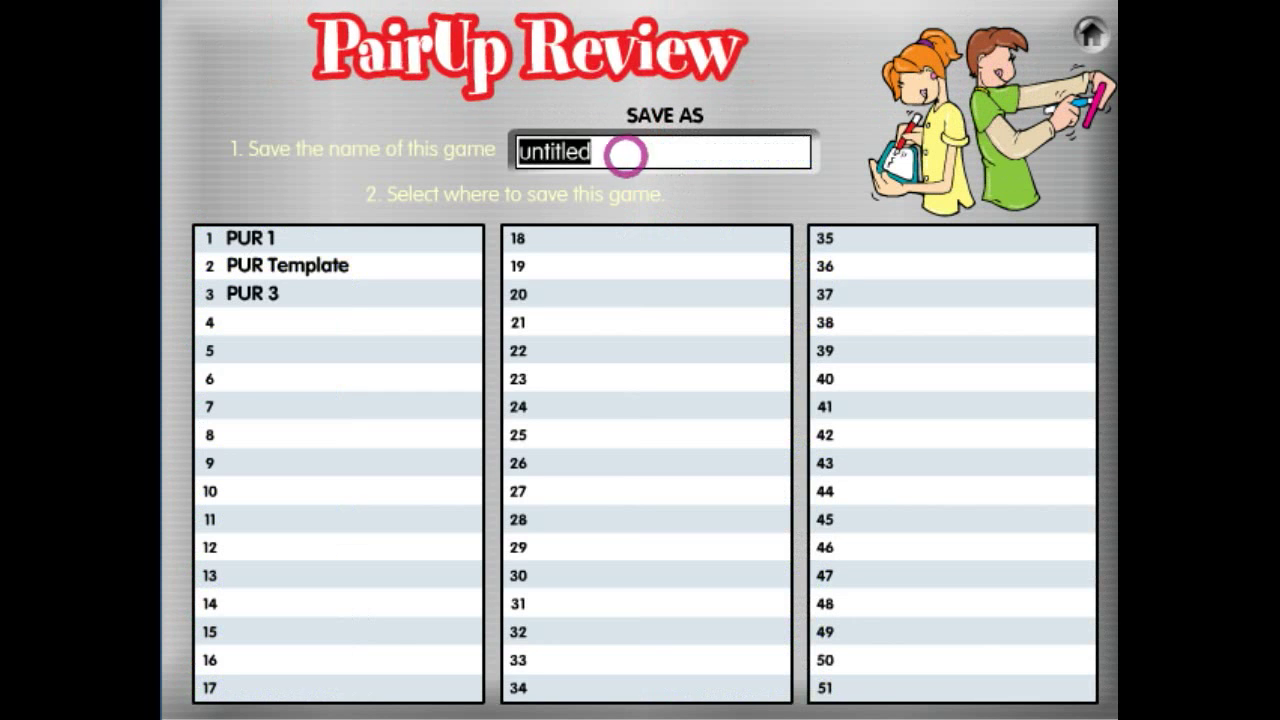
{"action": "type", "text": "1 Question"}
{"action": "key", "text": "BackSpace"}
{"action": "key", "text": "BackSpace"}
{"action": "key", "text": "BackSpace"}
{"action": "type", "text": "ion"}
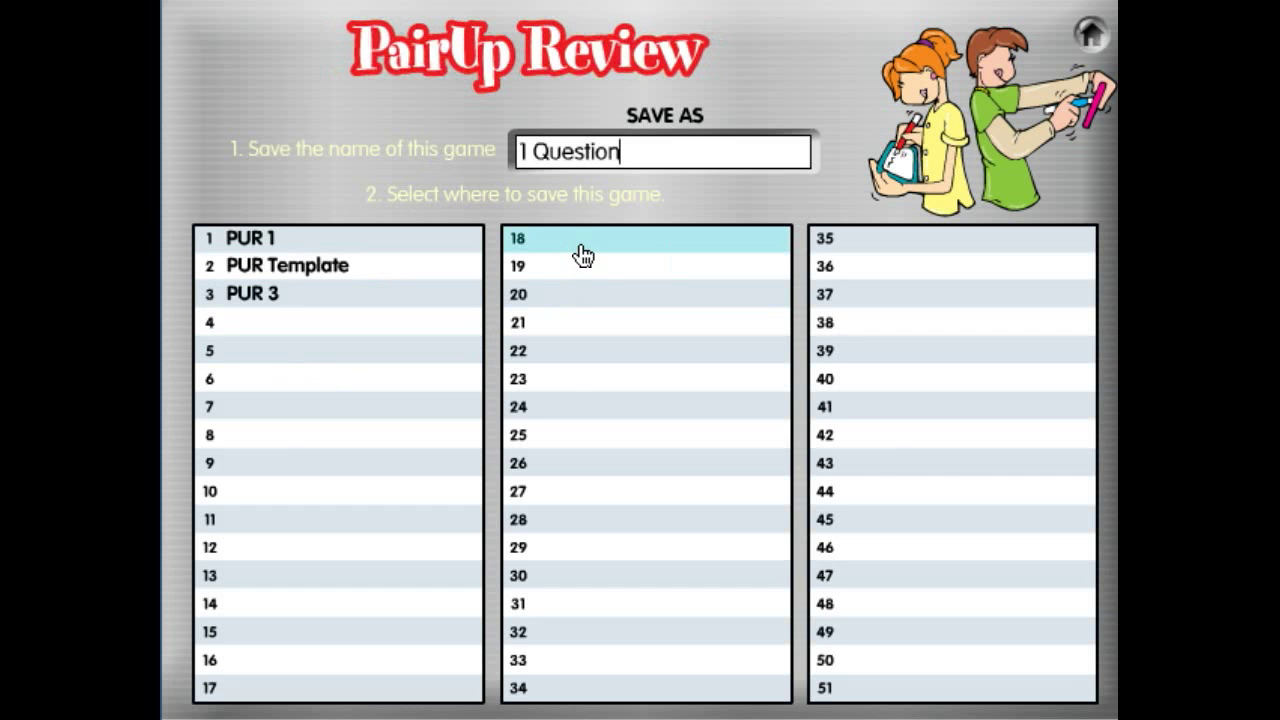
{"action": "left_click", "coordinate": [563, 379]}
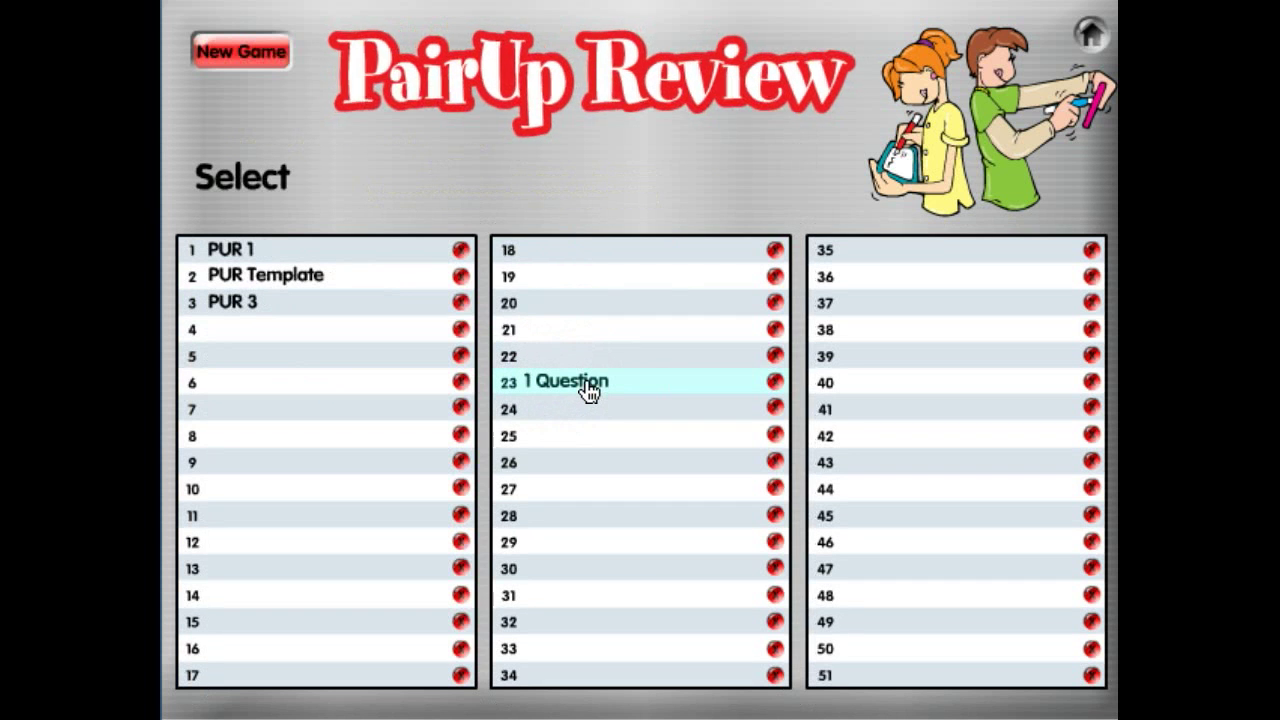
{"action": "left_click", "coordinate": [586, 388]}
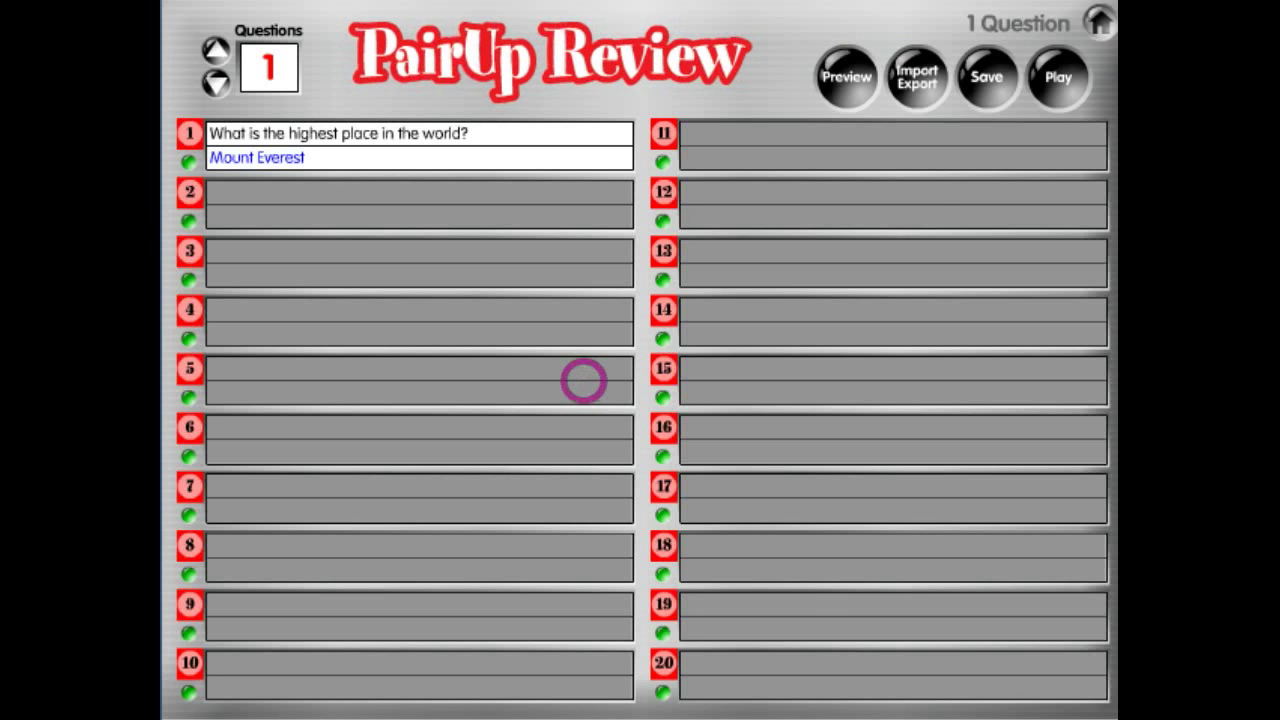